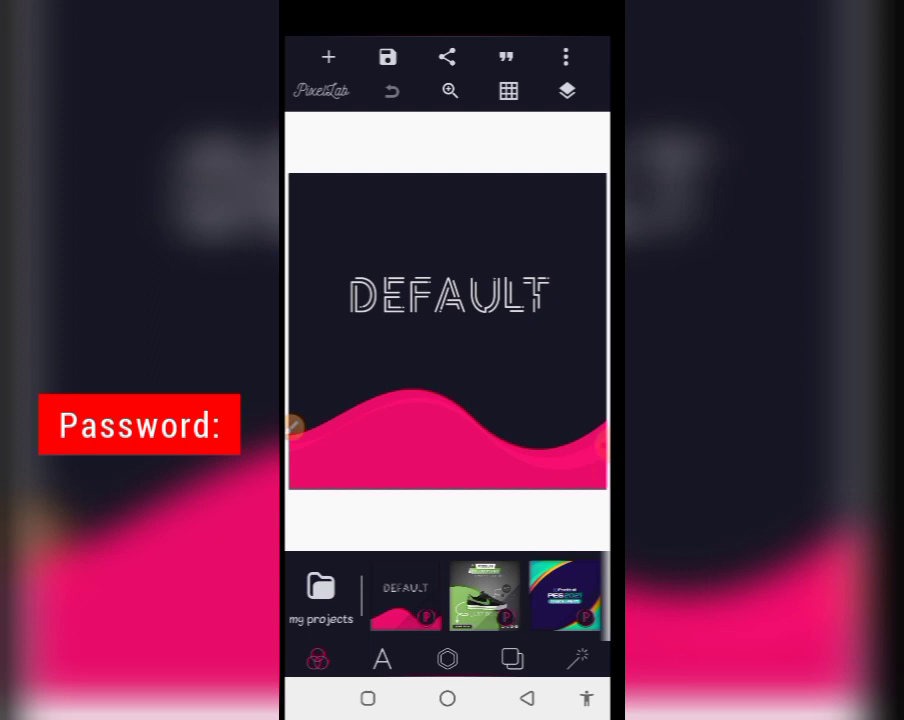
Preview the sneaker, PES 2021, Ketupat, Modern Background and Mie Ayam templates, then load Jus Mangga
click(484, 595)
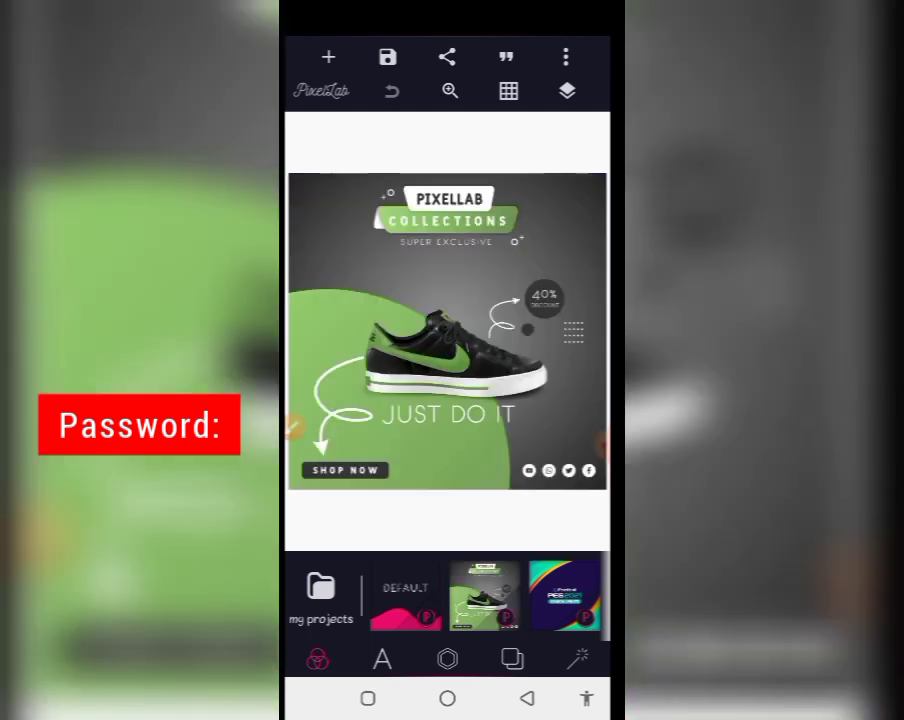
click(565, 595)
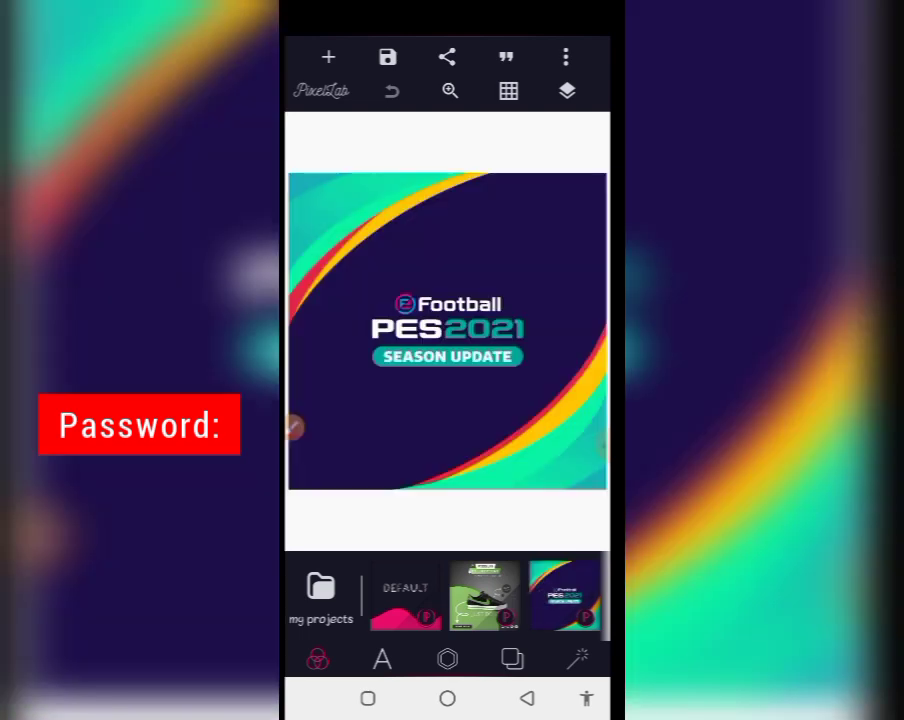
drag(560, 595, 413, 595)
click(496, 595)
drag(560, 595, 426, 595)
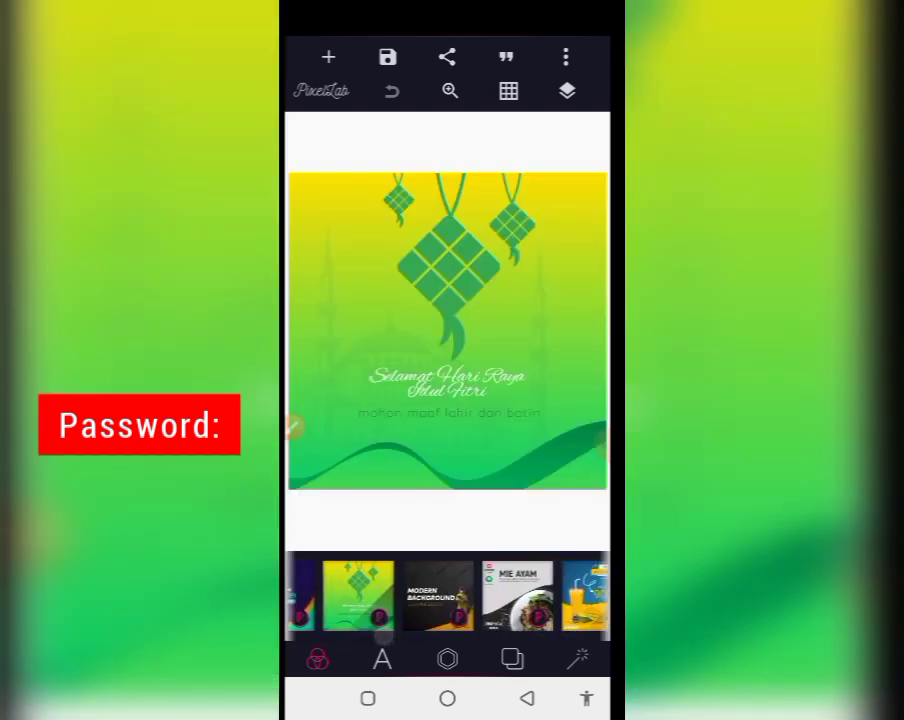
click(436, 595)
click(517, 595)
drag(560, 595, 400, 595)
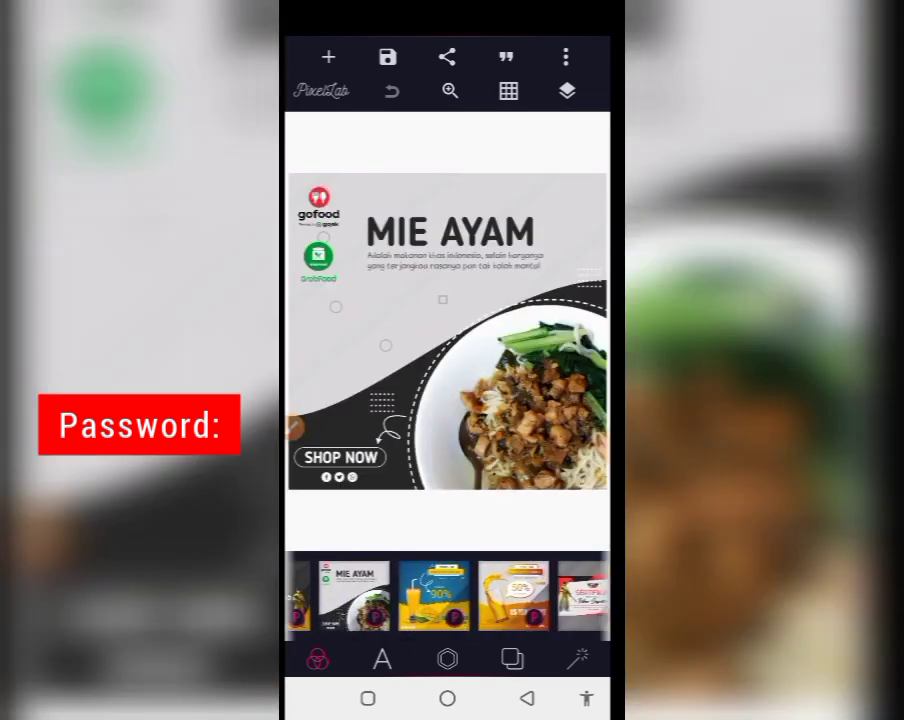
click(434, 595)
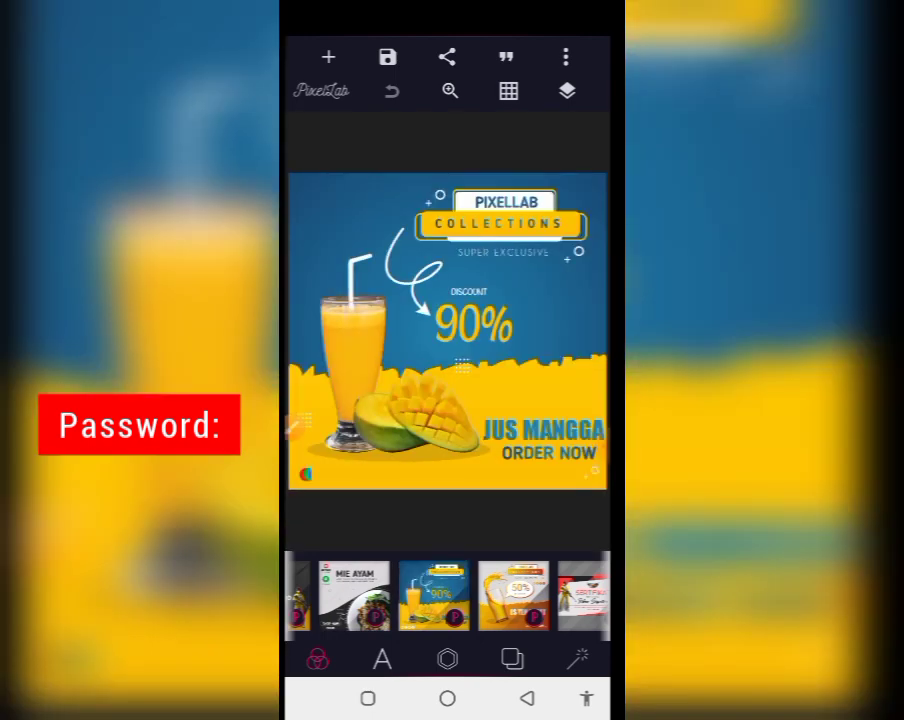
Open the Jus Mangga design's Layers list, scroll through its layers, and close it
click(297, 425)
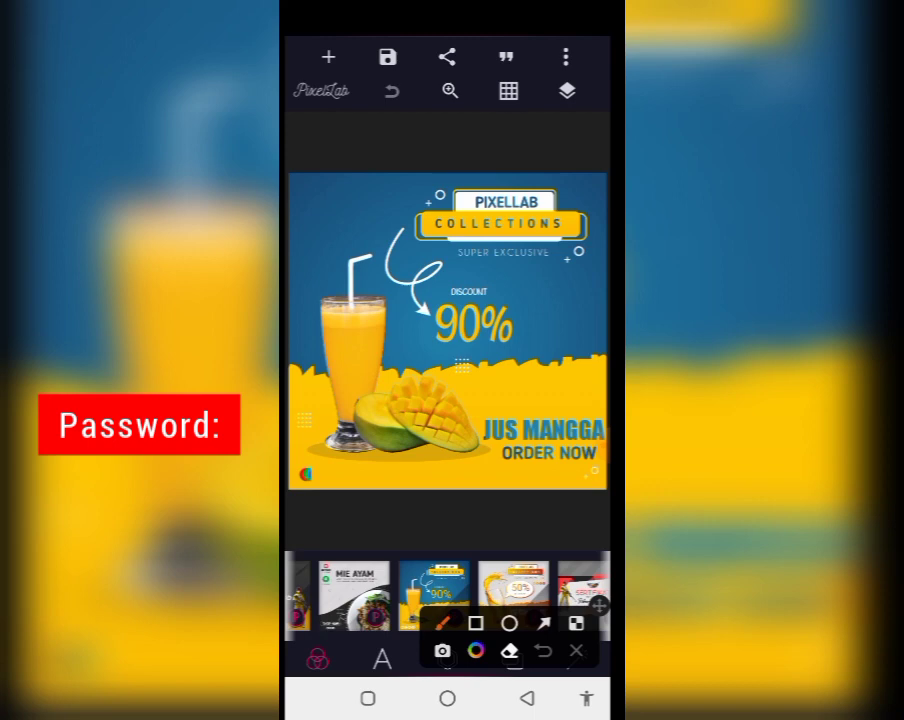
click(544, 623)
drag(488, 172, 568, 90)
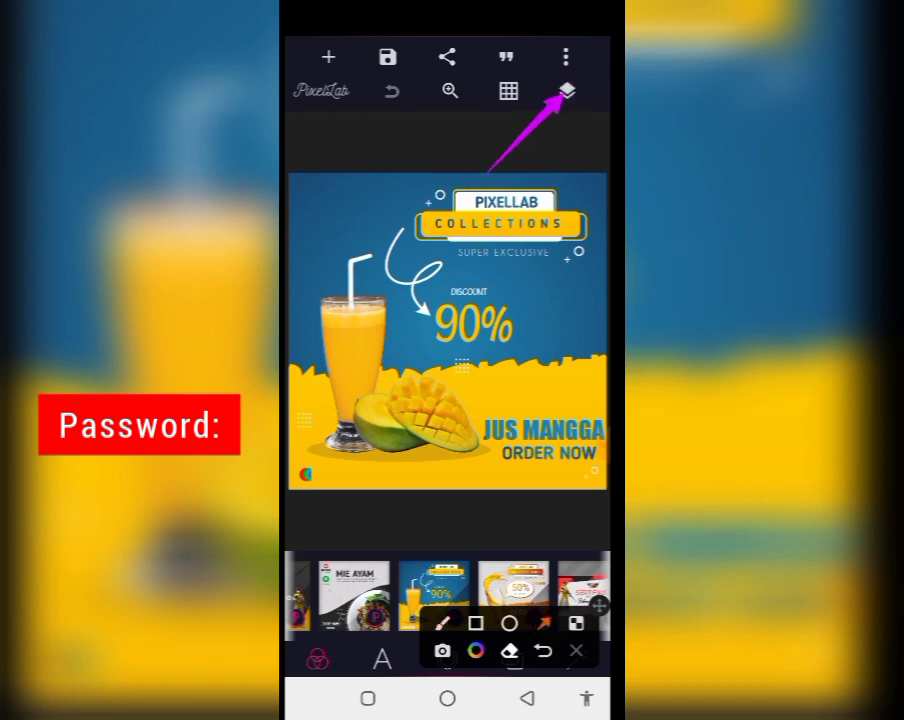
click(576, 651)
click(566, 91)
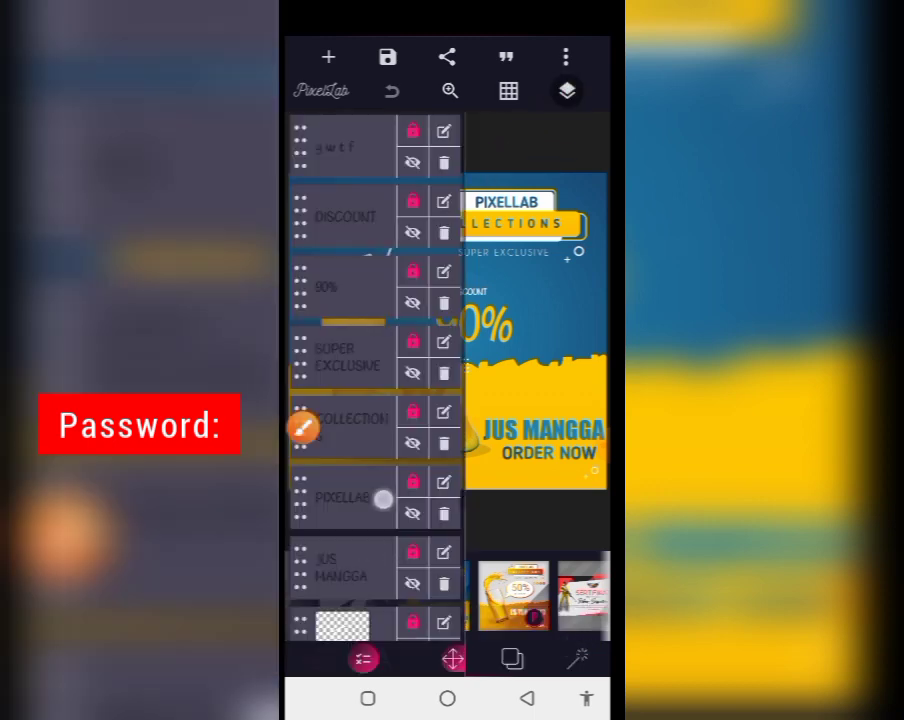
drag(383, 498, 383, 322)
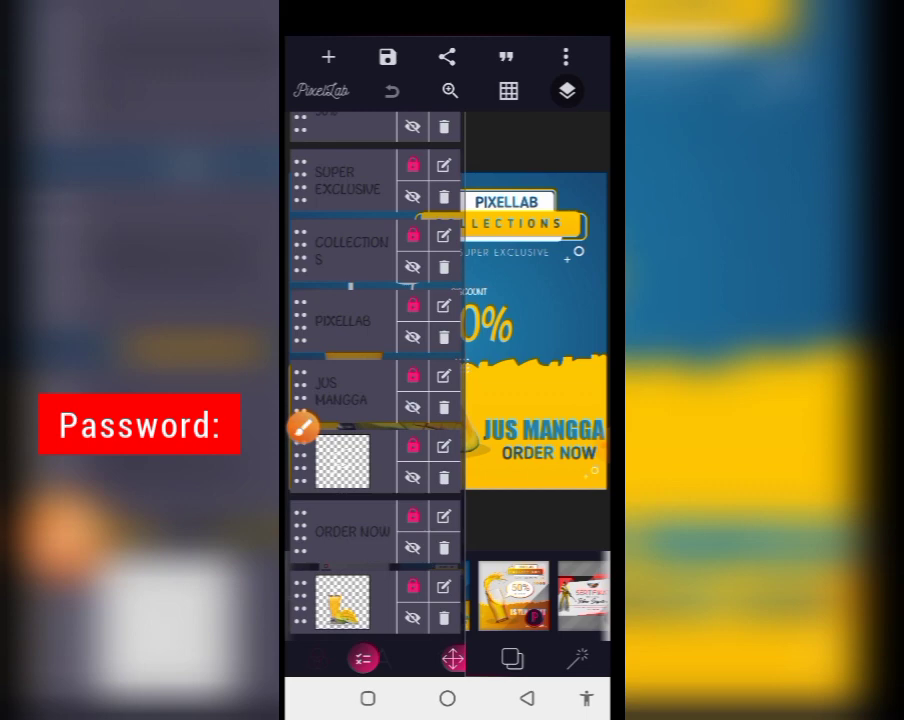
click(566, 91)
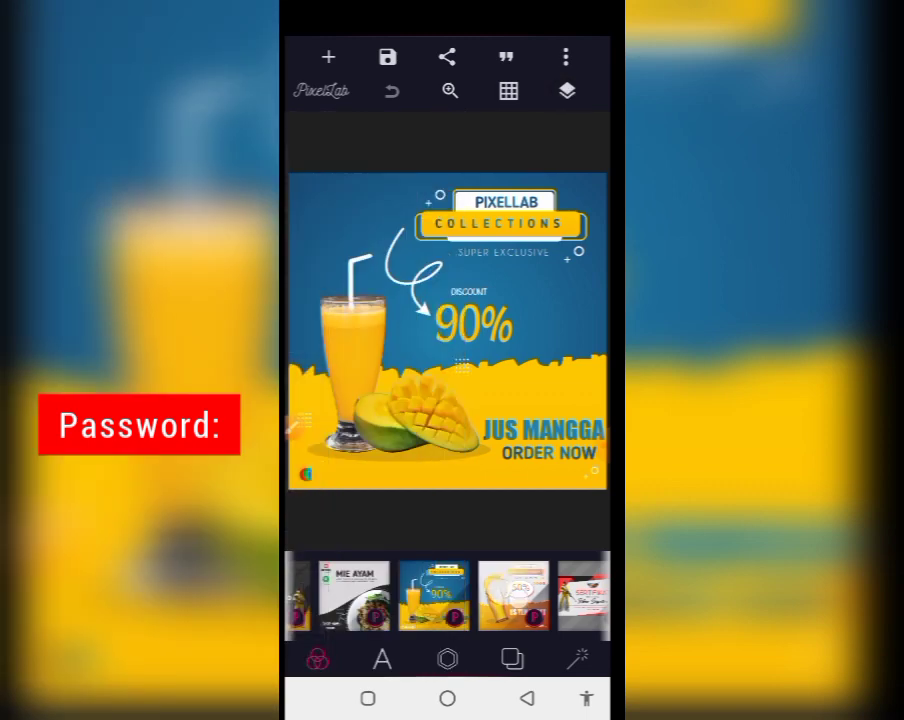
Preview the Es Teh Anget, PixelLab Indonesia, Sertifikat, Memphis and Ketoprak Mantul templates
click(513, 596)
drag(530, 596, 370, 596)
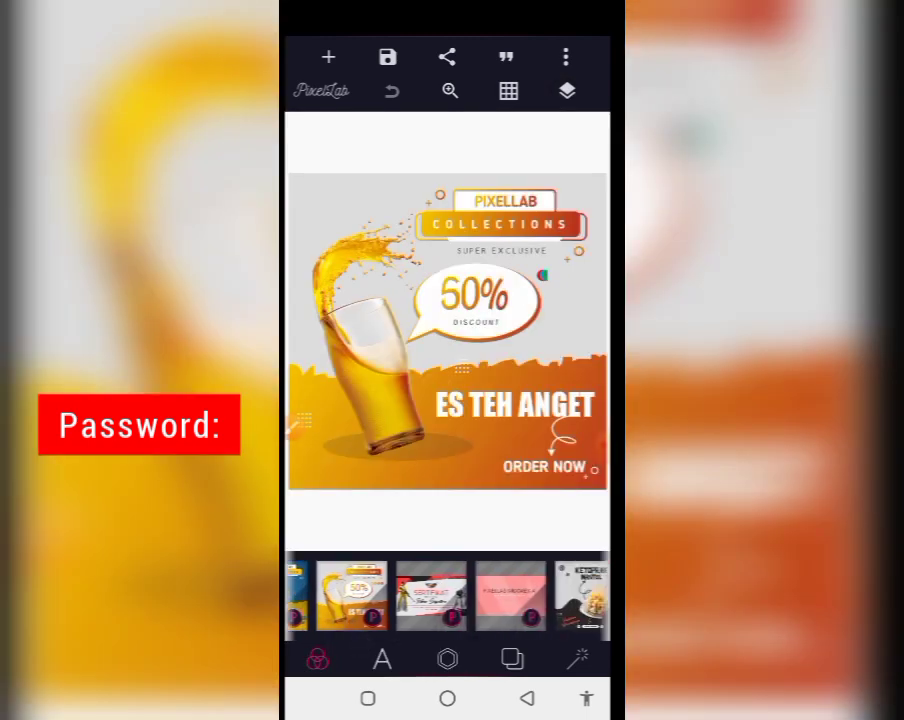
click(511, 596)
click(431, 596)
drag(540, 596, 370, 596)
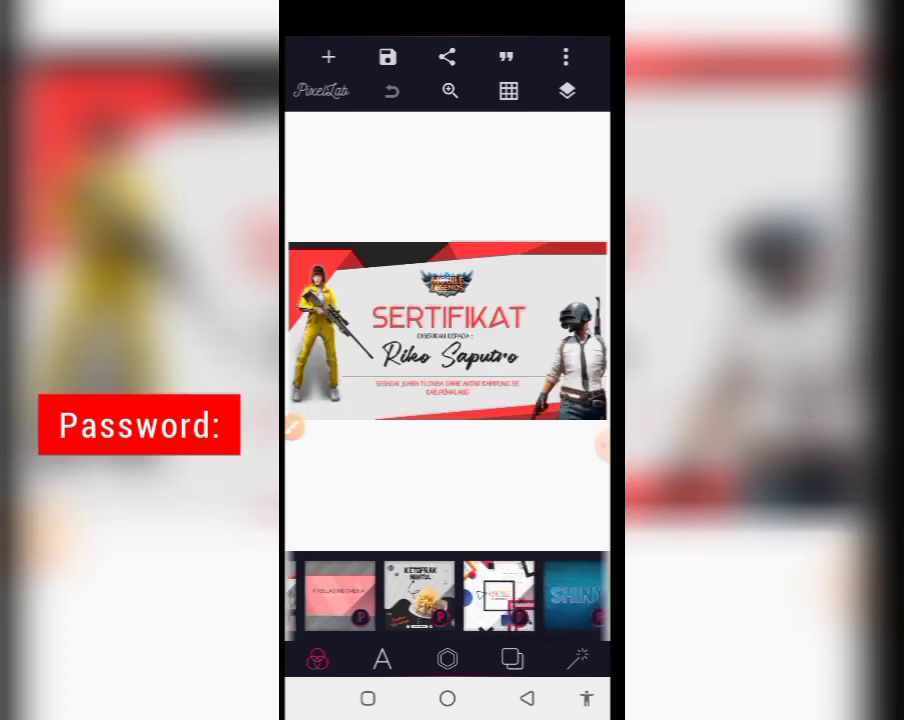
click(498, 596)
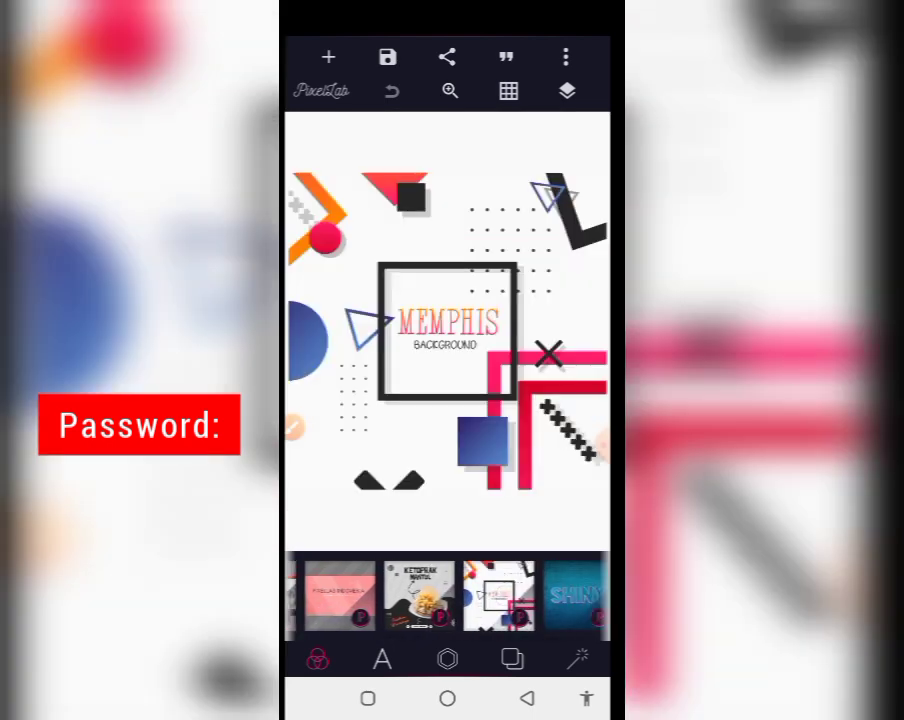
click(419, 596)
Select the OPEN ORDER element, then return to the green sneaker template
drag(520, 596, 350, 596)
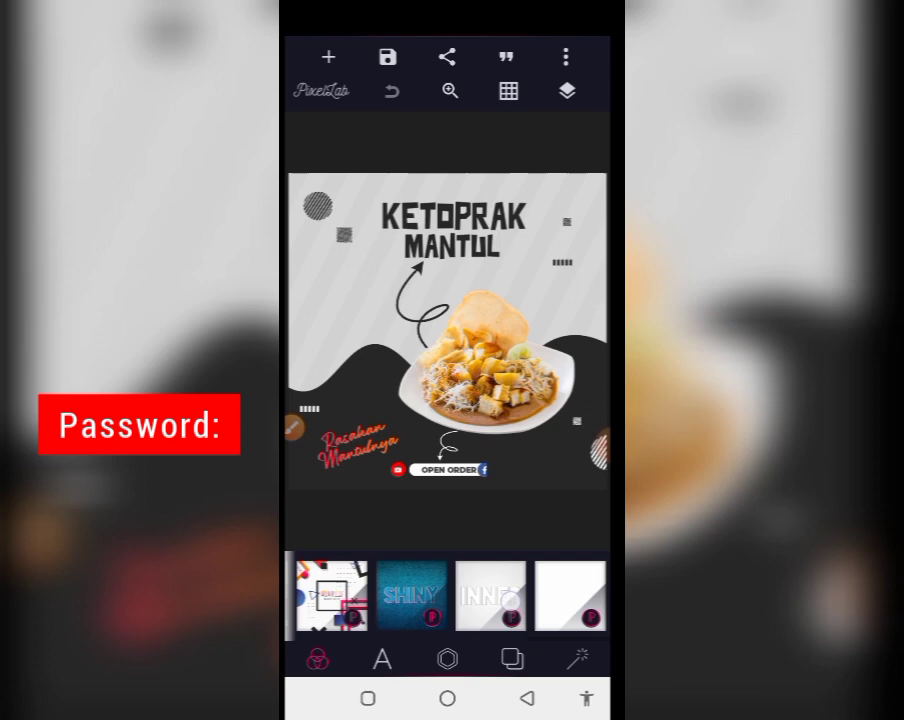
click(440, 469)
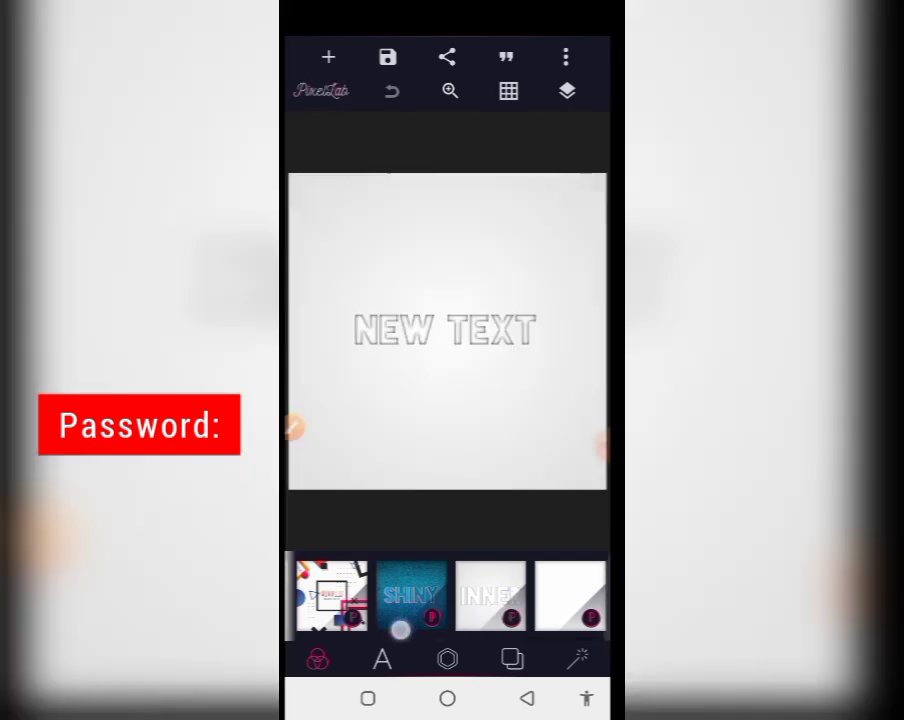
drag(395, 626, 510, 600)
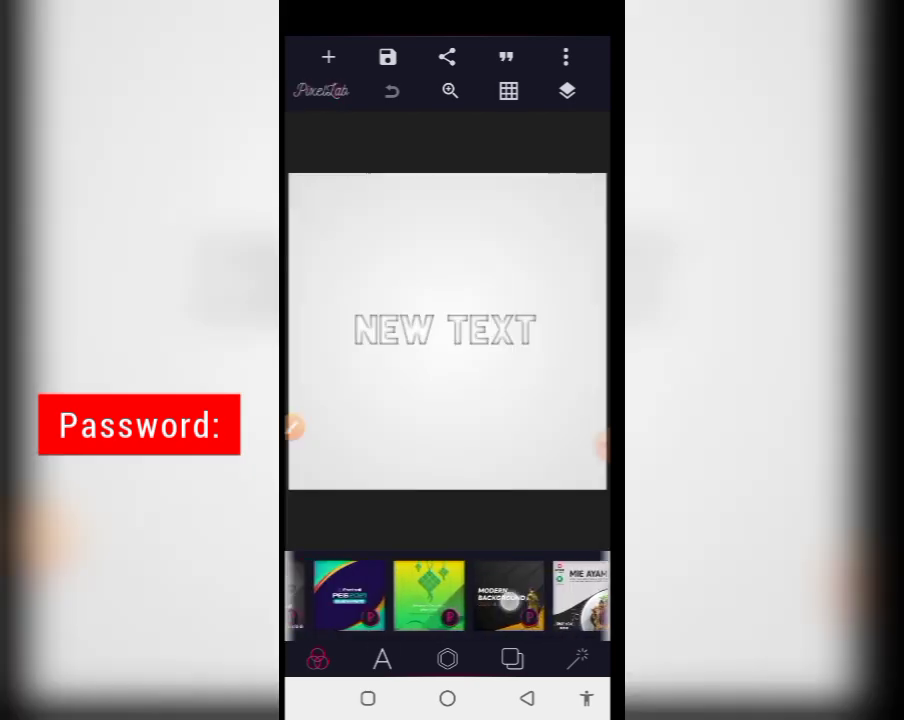
click(484, 596)
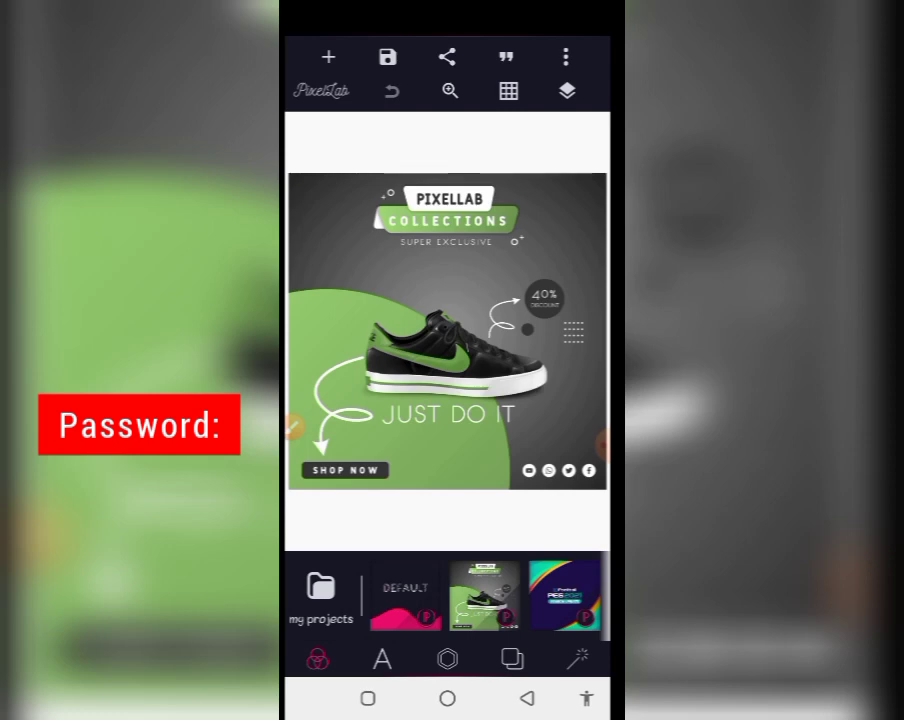
Load the DEFAULT design, select its DEFAULT title, and swipe the Text toolbar to Font
click(405, 596)
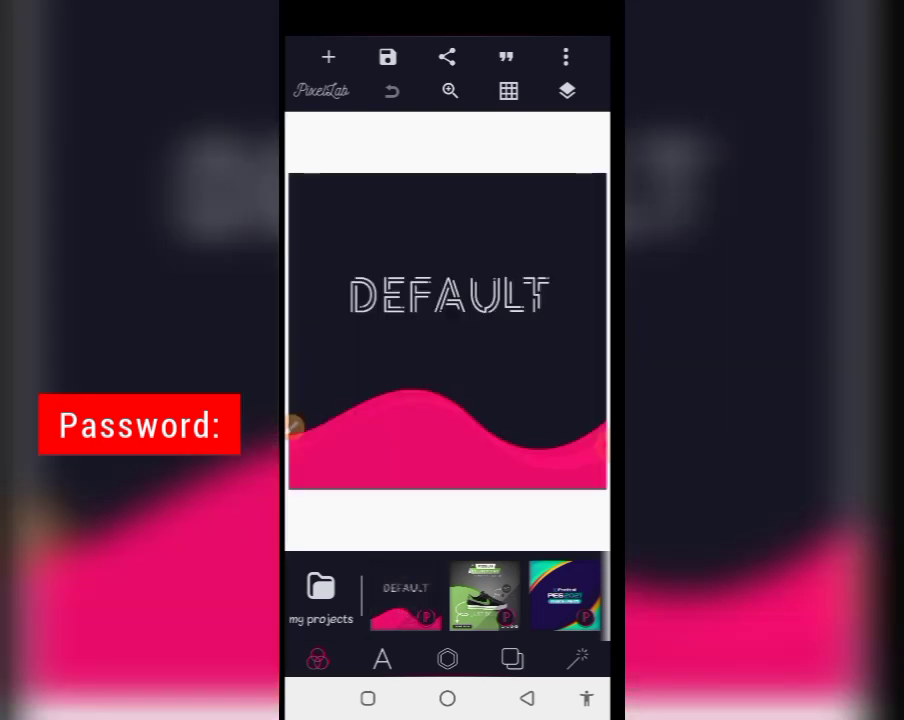
click(495, 297)
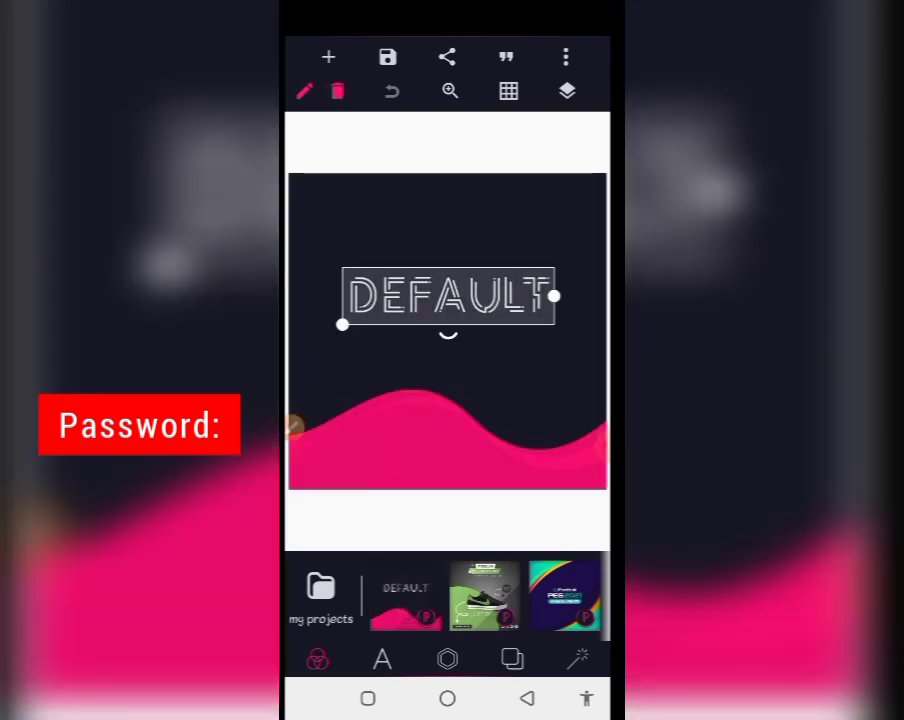
drag(540, 600, 414, 620)
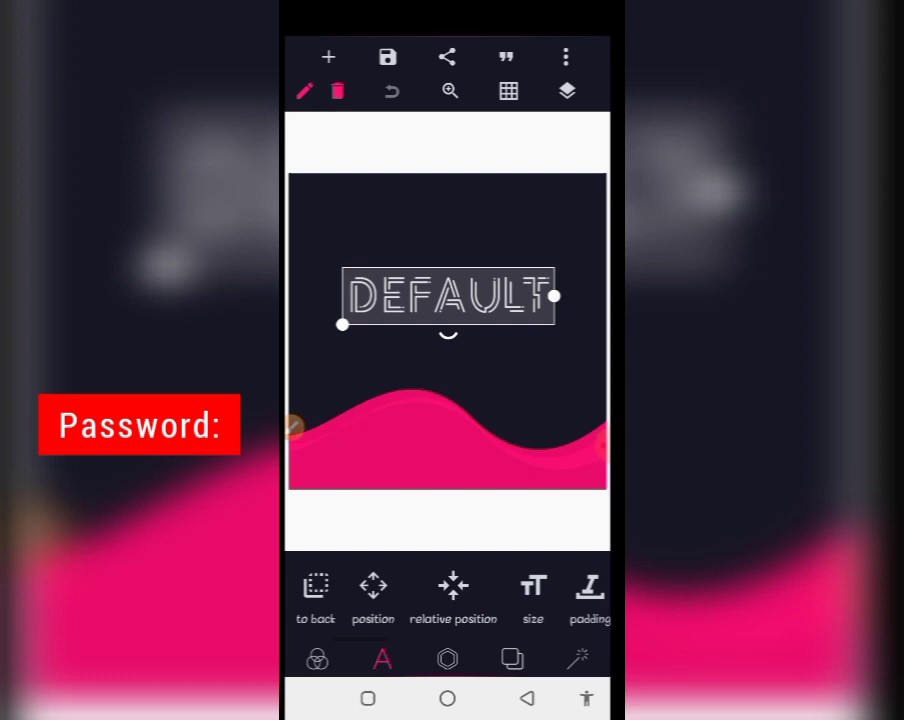
drag(560, 600, 390, 600)
drag(531, 607, 395, 607)
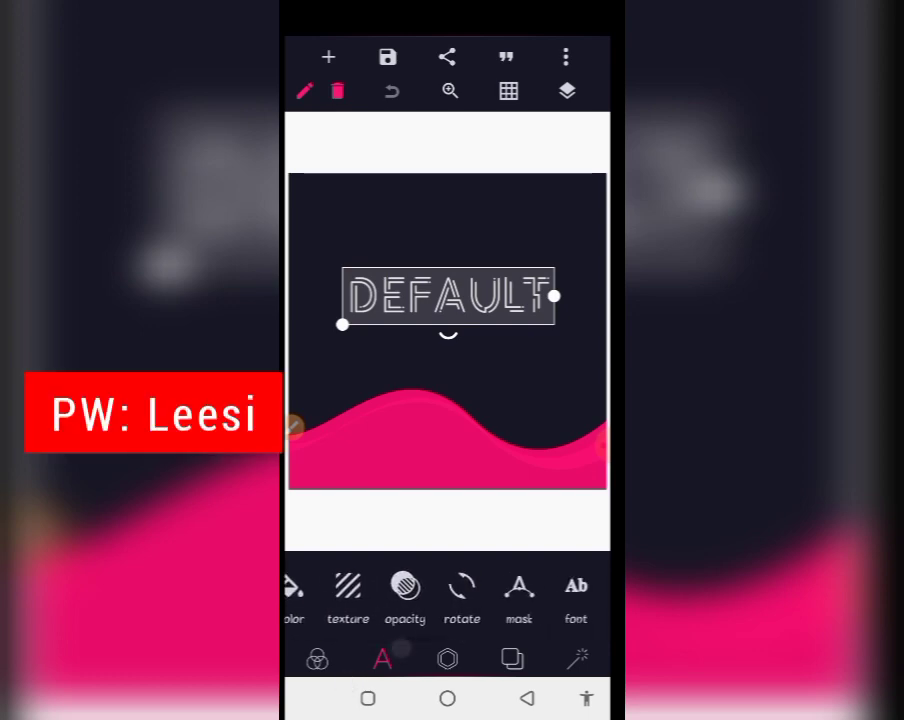
drag(561, 600, 378, 605)
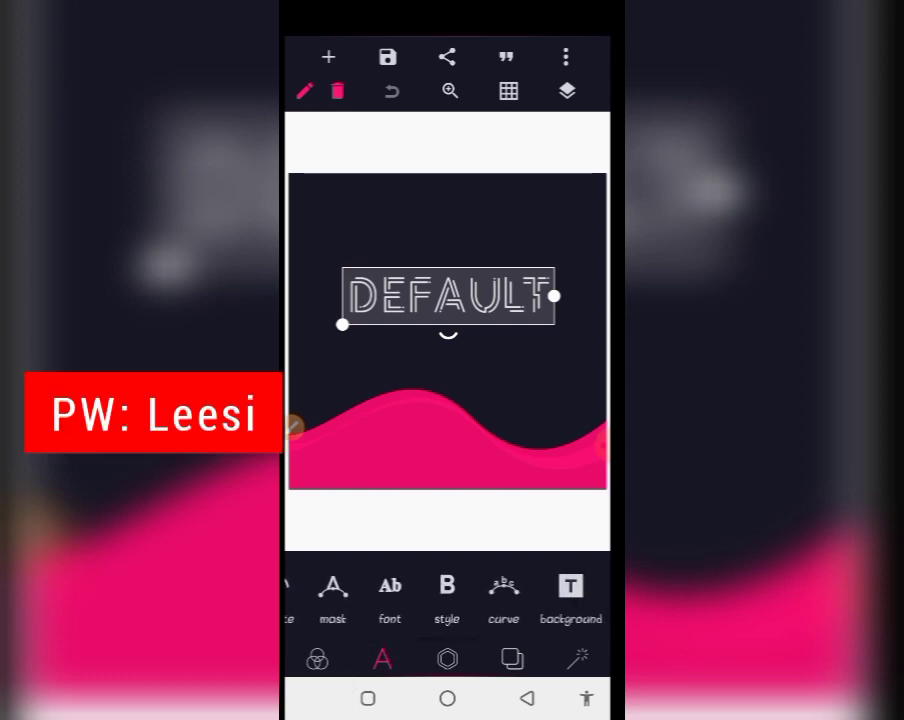
Open the font list for the DEFAULT text and scroll down the Fonts tab
click(388, 585)
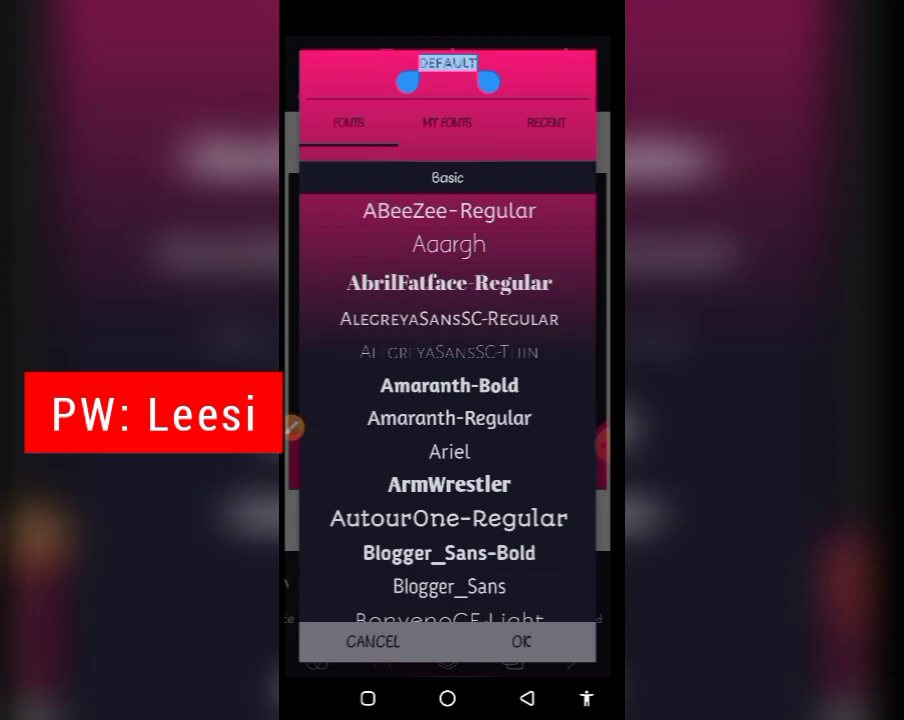
drag(535, 400, 535, 268)
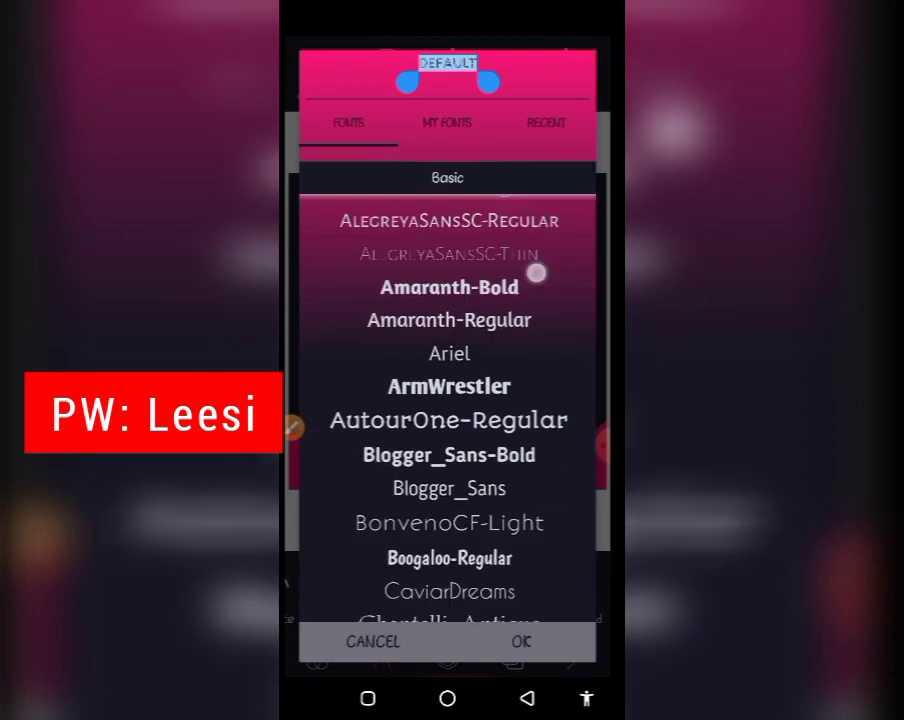
drag(515, 560, 527, 337)
drag(530, 500, 537, 308)
drag(550, 480, 557, 307)
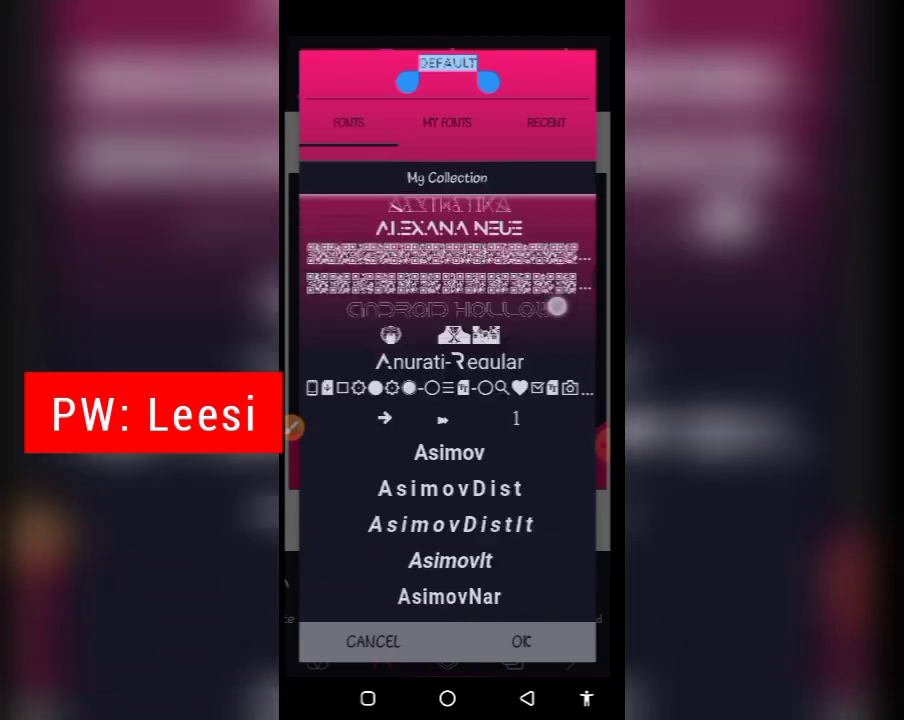
drag(510, 560, 507, 428)
drag(495, 600, 495, 330)
drag(500, 520, 500, 340)
drag(500, 560, 498, 446)
Scroll back up the font list past fonts like Pangram and Pirate Ship, seeking a blocky one
mouse_move(498, 330)
mouse_down()
mouse_move(498, 464)
mouse_move(484, 462)
mouse_up()
mouse_move(500, 300)
mouse_down()
mouse_move(505, 396)
mouse_move(494, 468)
mouse_move(531, 327)
mouse_up()
mouse_move(500, 520)
mouse_down()
mouse_move(498, 340)
mouse_move(512, 601)
mouse_up()
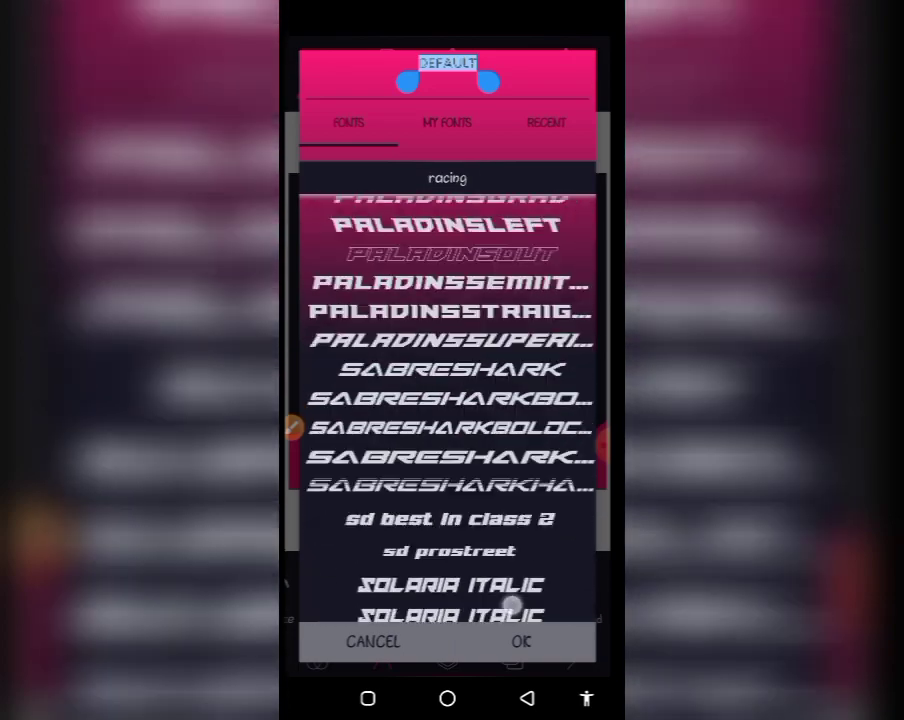
drag(515, 300, 499, 488)
drag(500, 330, 500, 560)
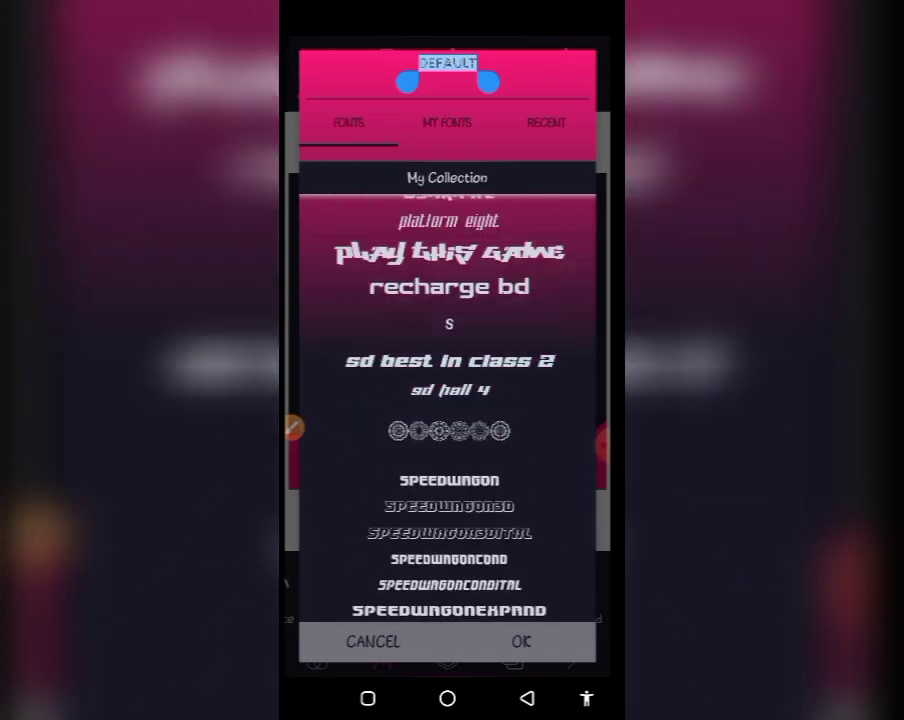
drag(456, 400, 456, 466)
mouse_move(512, 344)
mouse_down()
mouse_move(505, 600)
mouse_move(500, 560)
mouse_up()
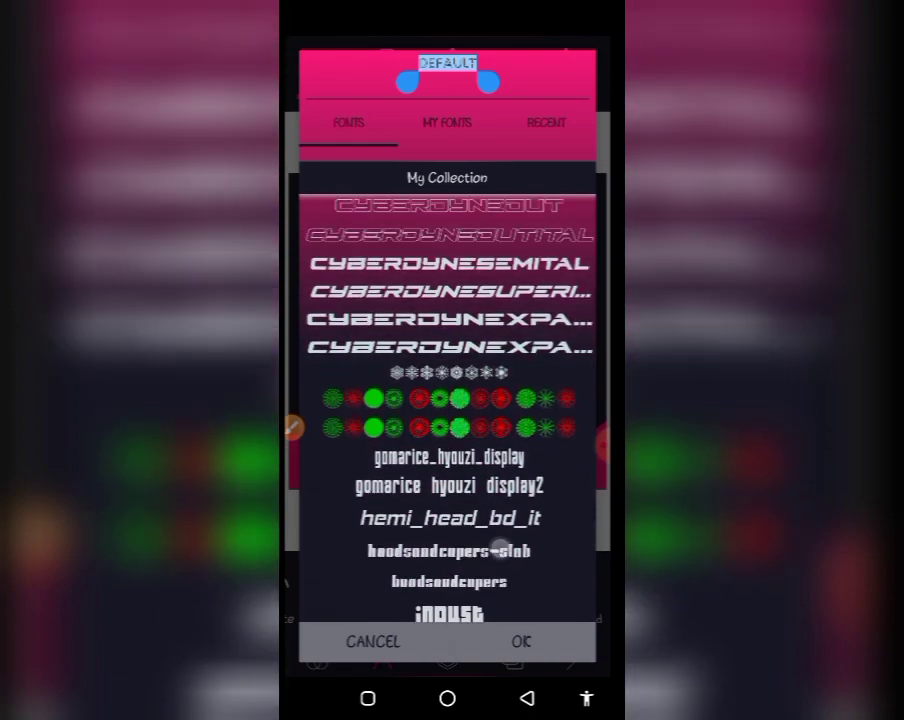
drag(500, 340, 500, 548)
drag(494, 441, 494, 600)
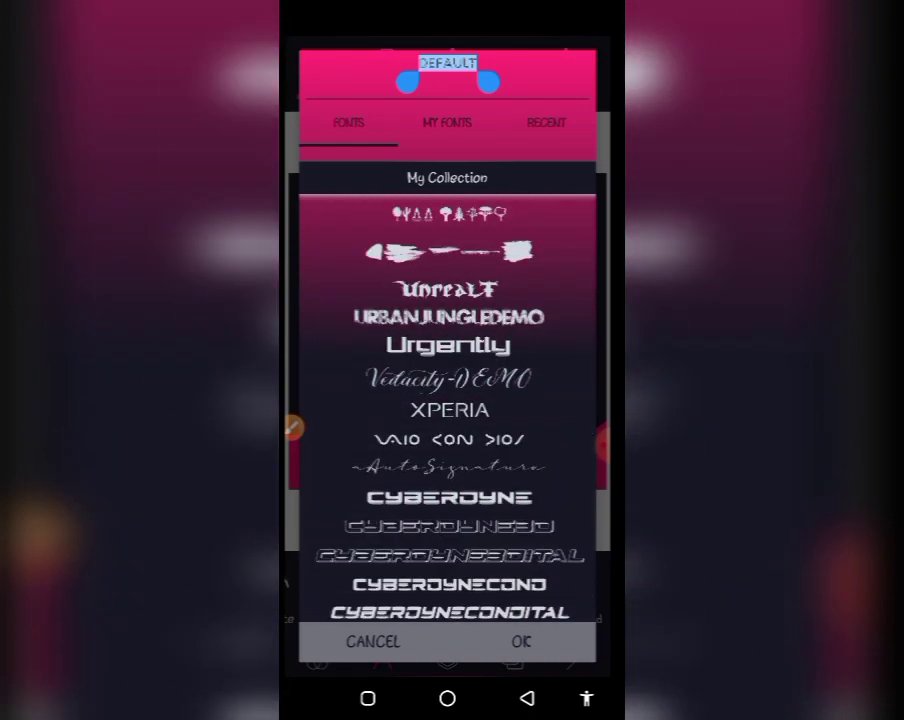
drag(500, 340, 500, 560)
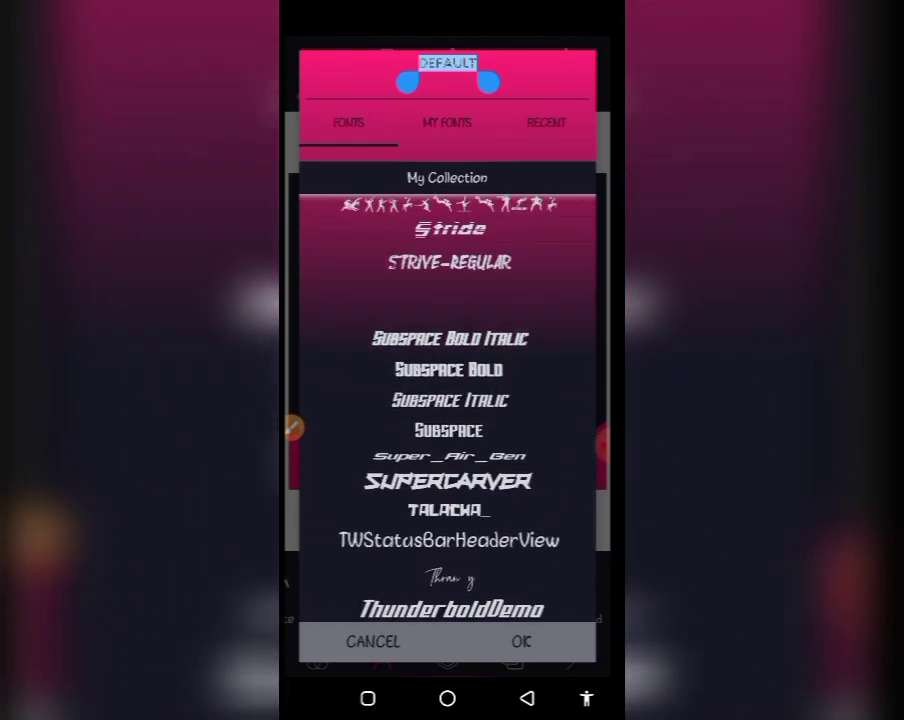
drag(506, 346, 506, 484)
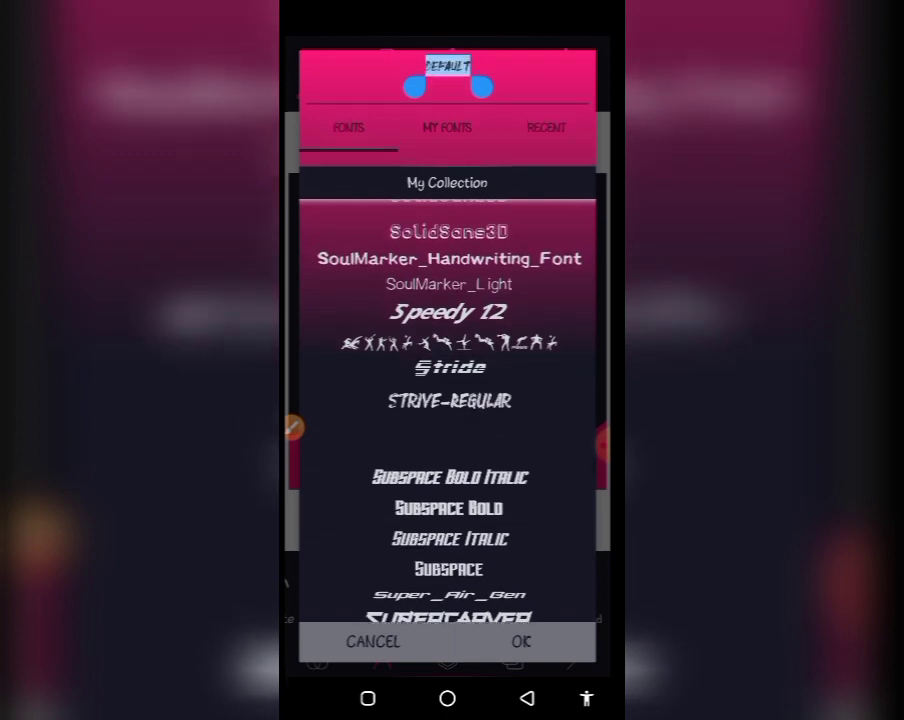
drag(500, 330, 500, 478)
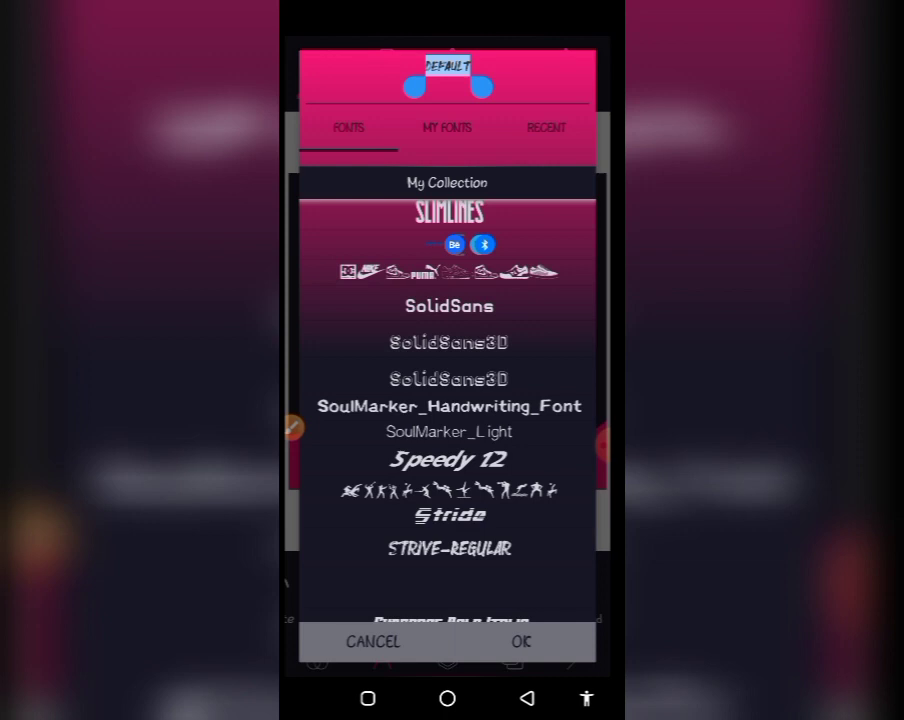
scroll(448, 400, down, 1)
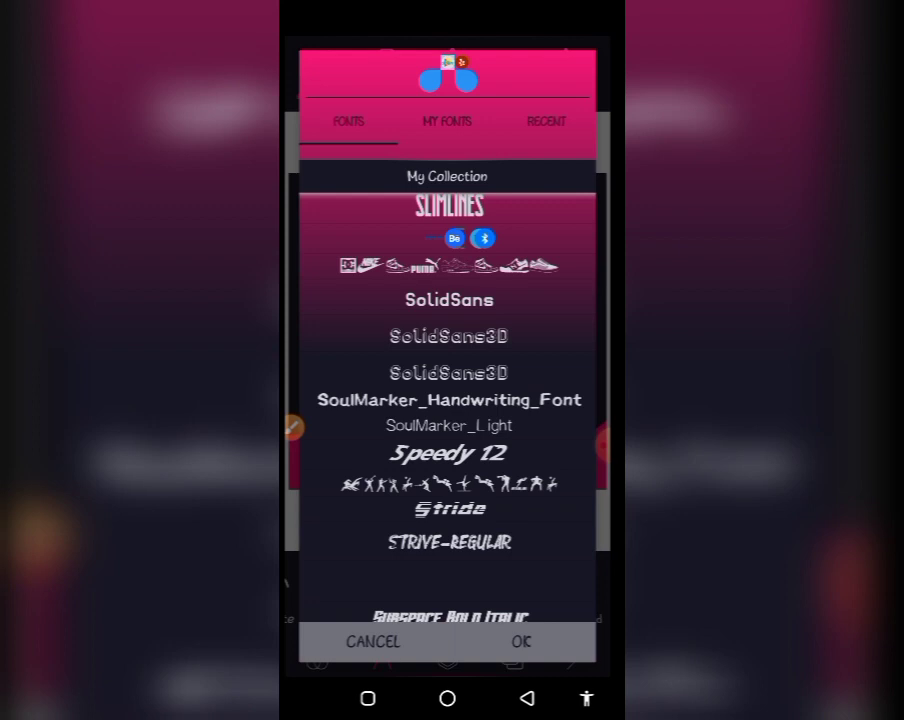
scroll(448, 400, up, 3)
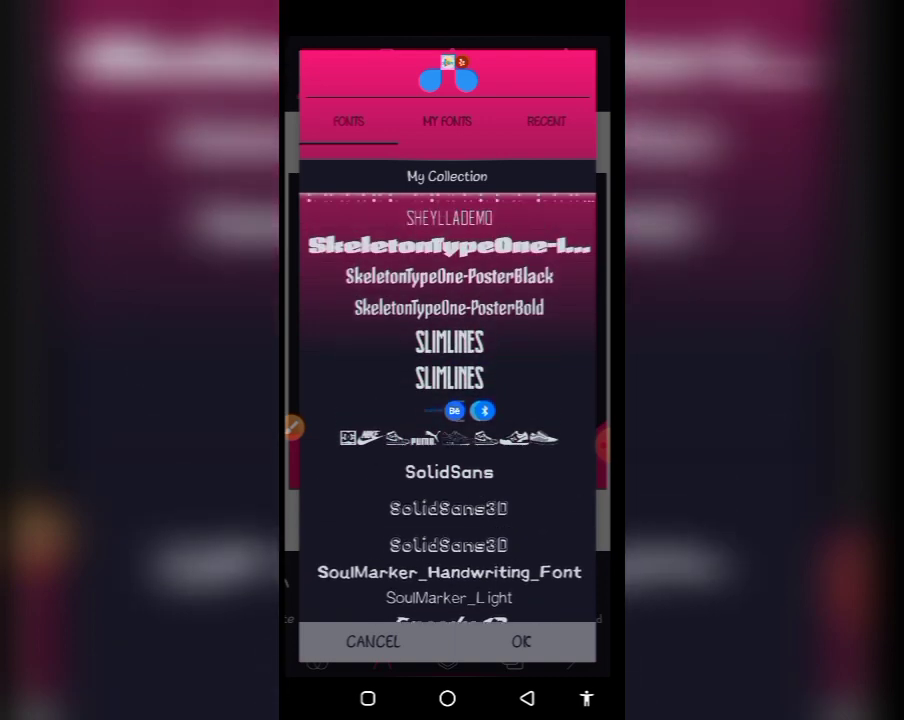
scroll(494, 518, up, 3)
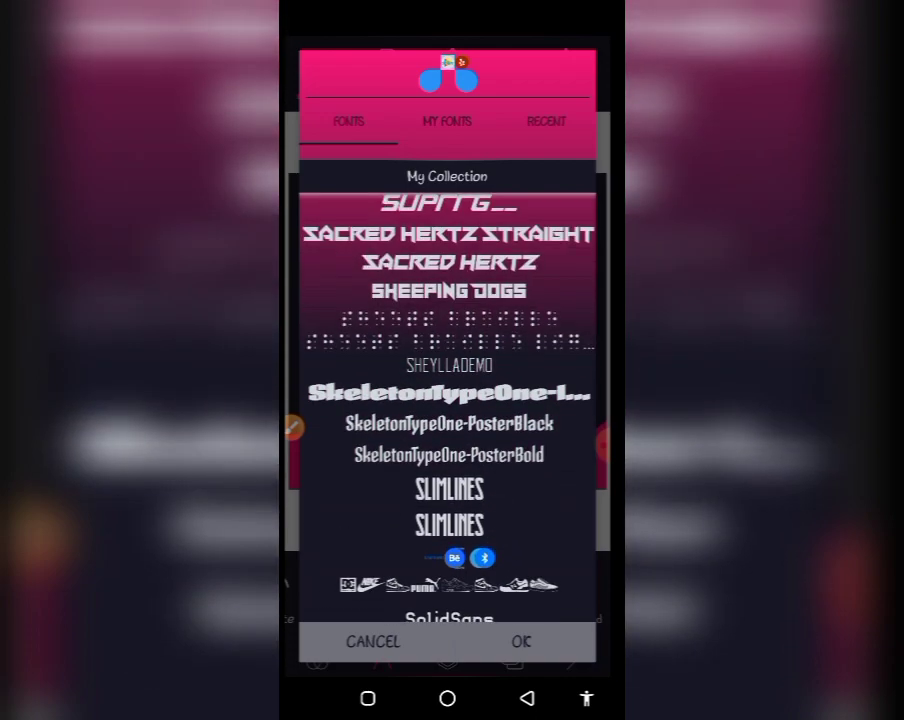
scroll(480, 510, up, 3)
scroll(480, 510, up, 5)
scroll(480, 510, up, 5)
scroll(487, 544, up, 4)
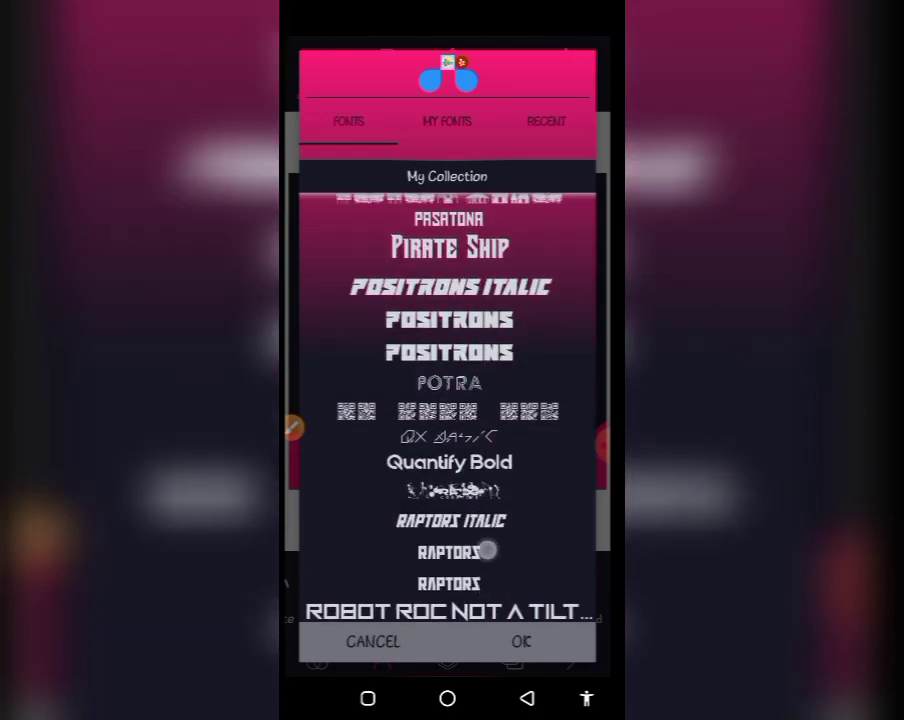
scroll(487, 544, up, 4)
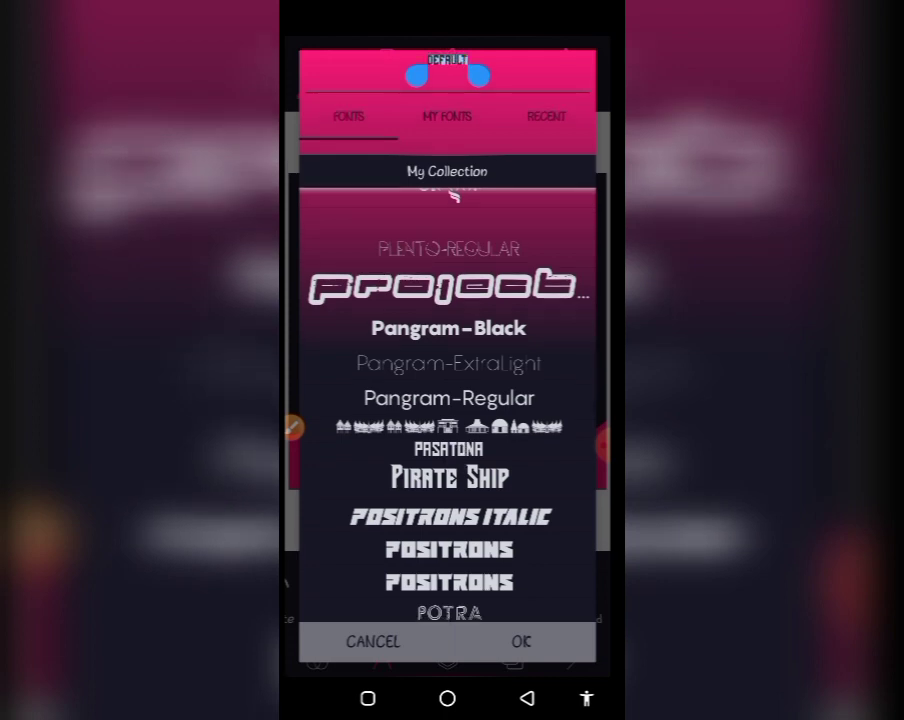
Apply the blocky font, move DEFAULT just above the pink wave, and reselect it
click(512, 644)
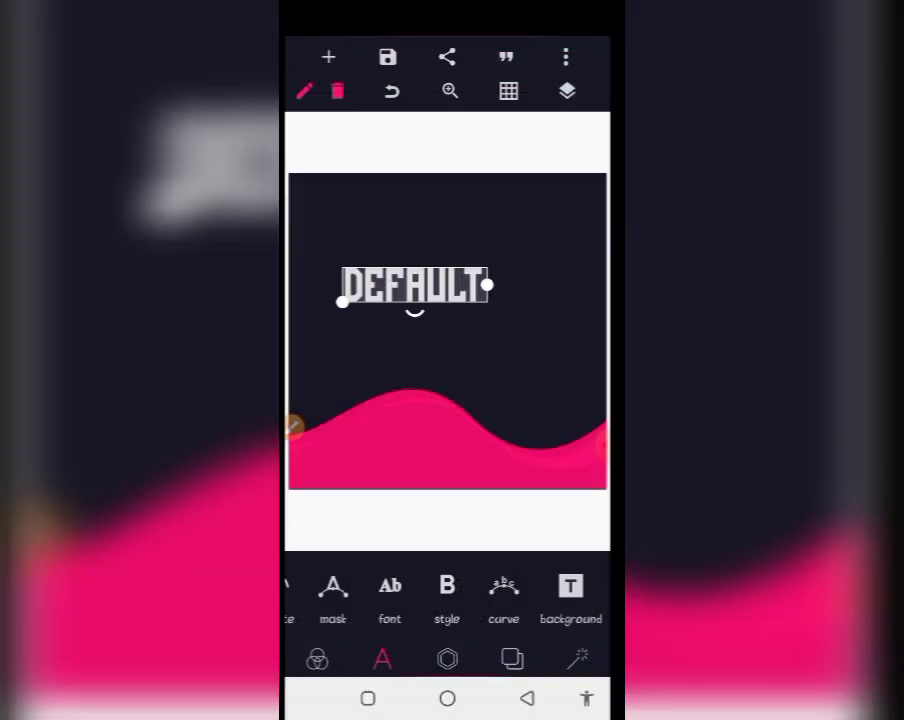
drag(415, 285, 460, 305)
click(440, 230)
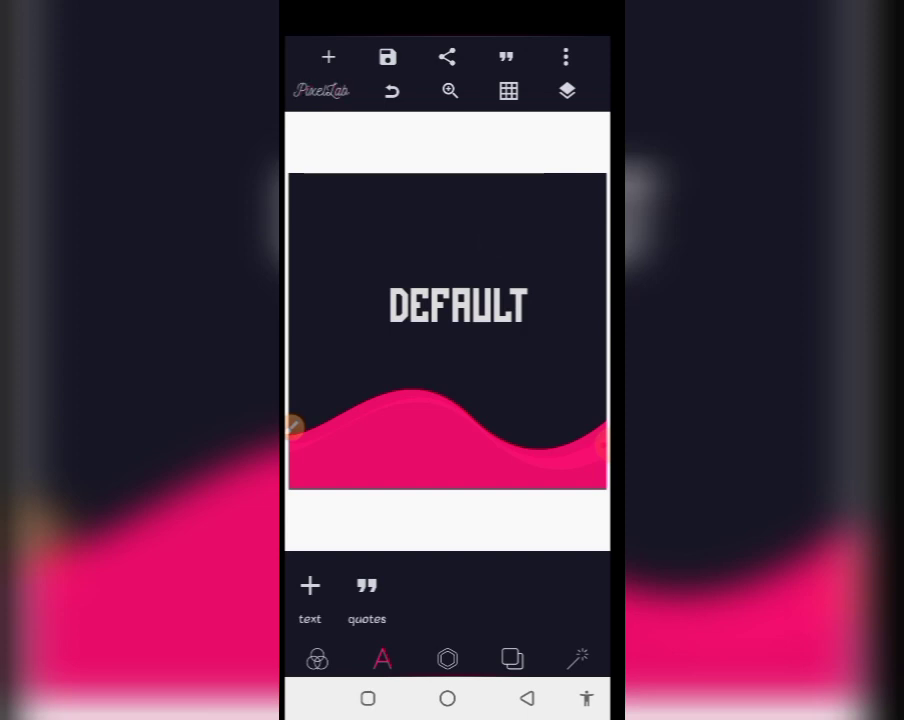
click(460, 305)
Swipe through the DEFAULT text's tool strip to browse its options
drag(545, 582, 320, 585)
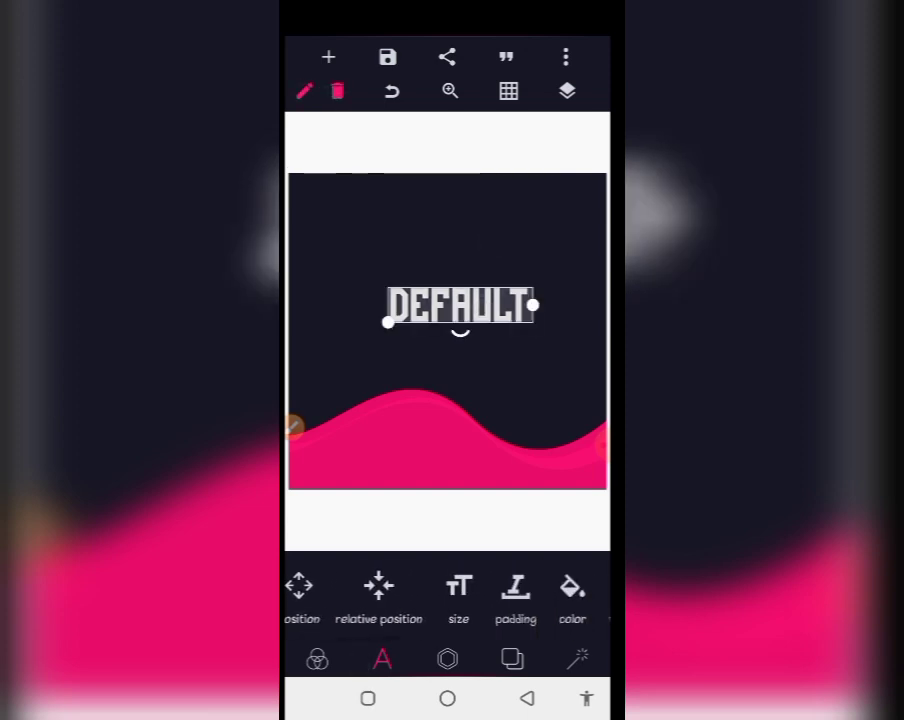
drag(540, 590, 367, 590)
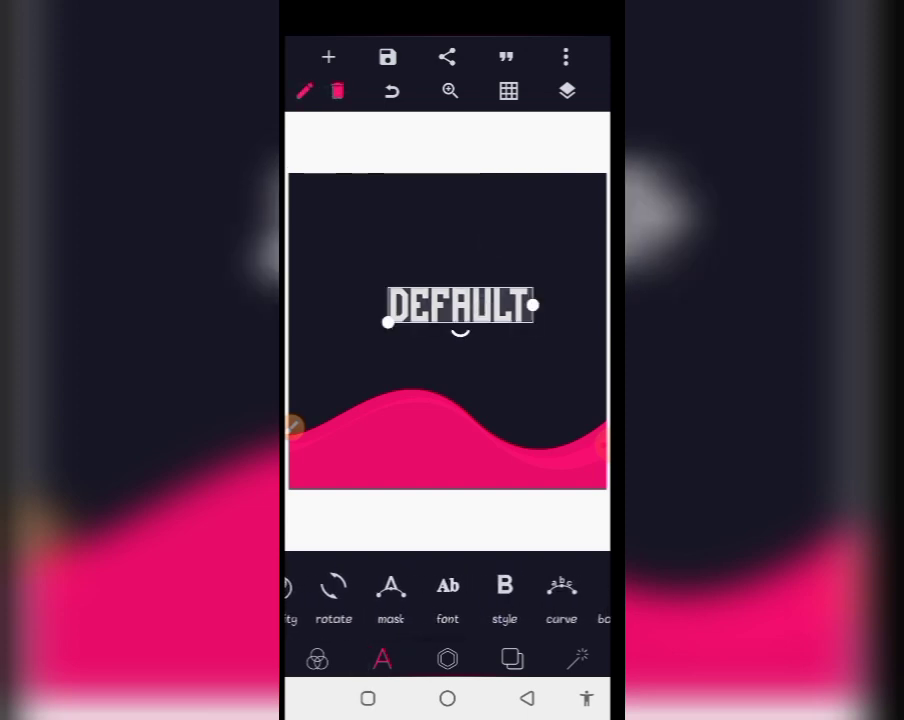
drag(580, 600, 406, 635)
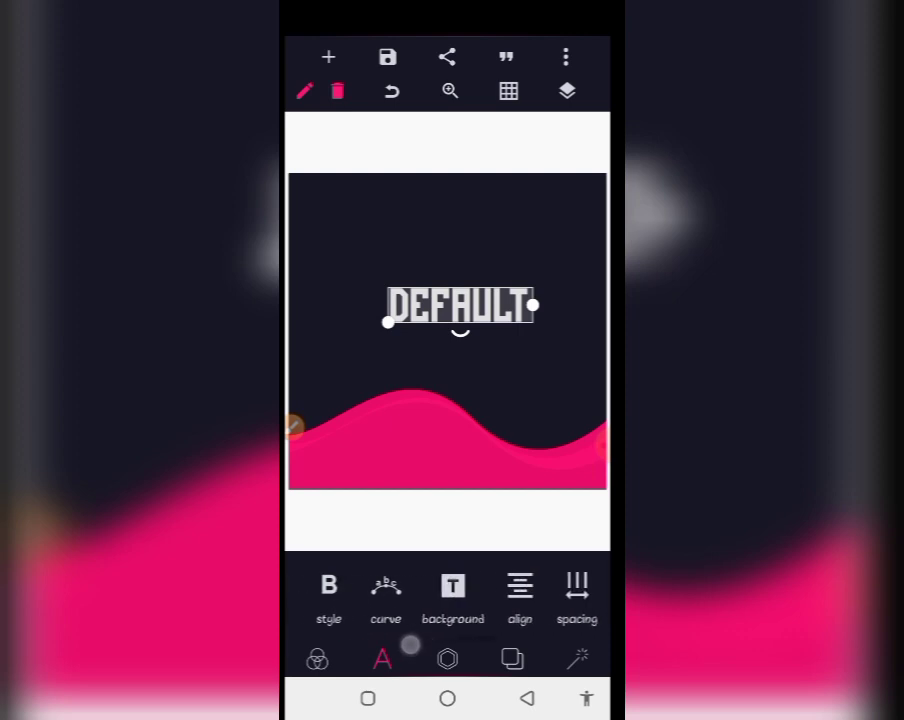
drag(560, 621, 454, 621)
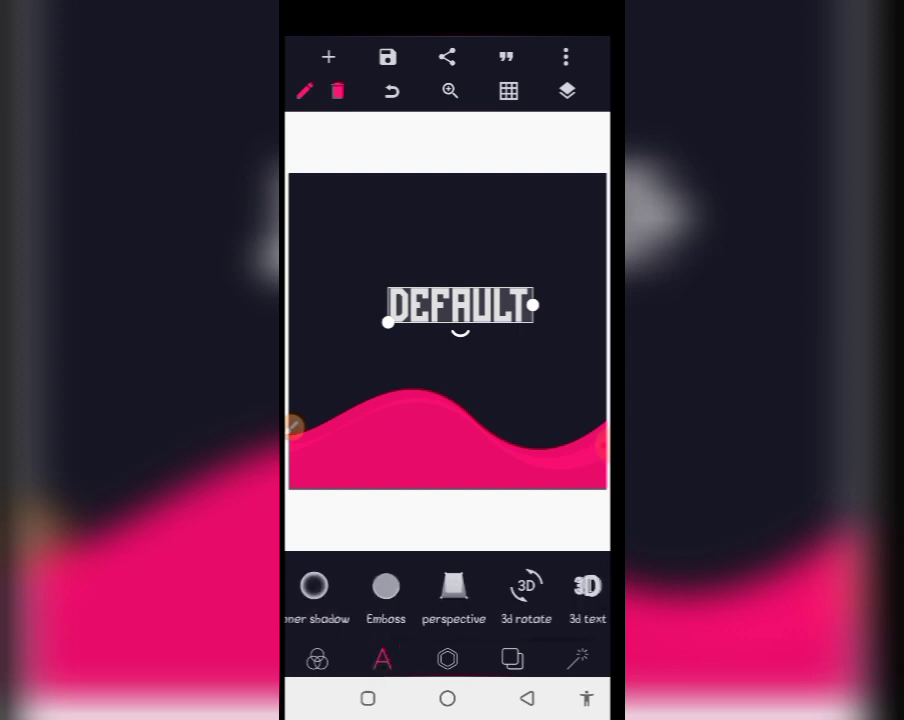
drag(538, 630, 437, 630)
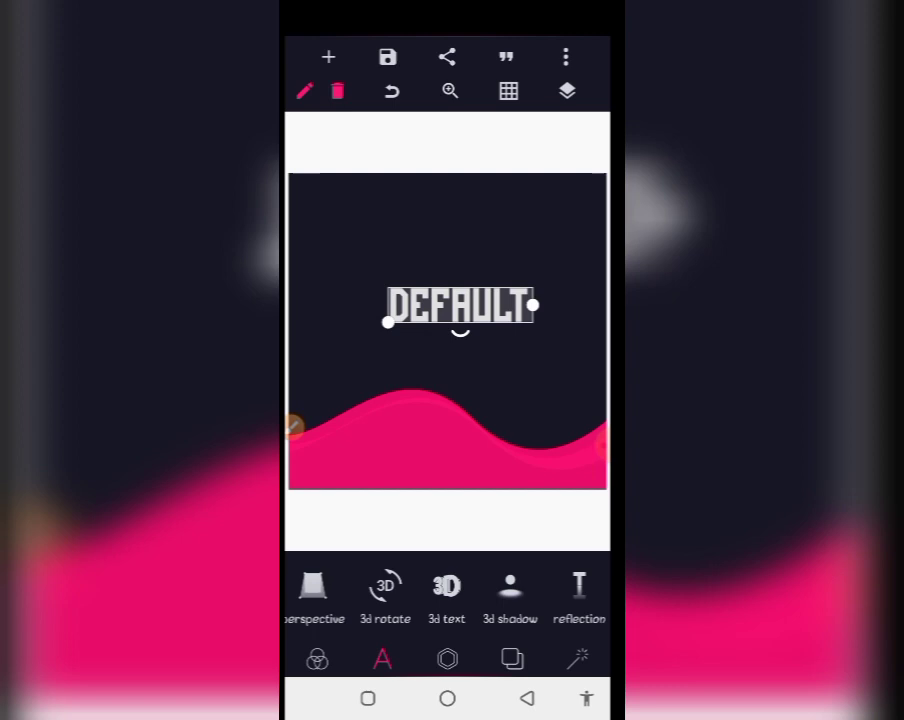
drag(380, 600, 560, 600)
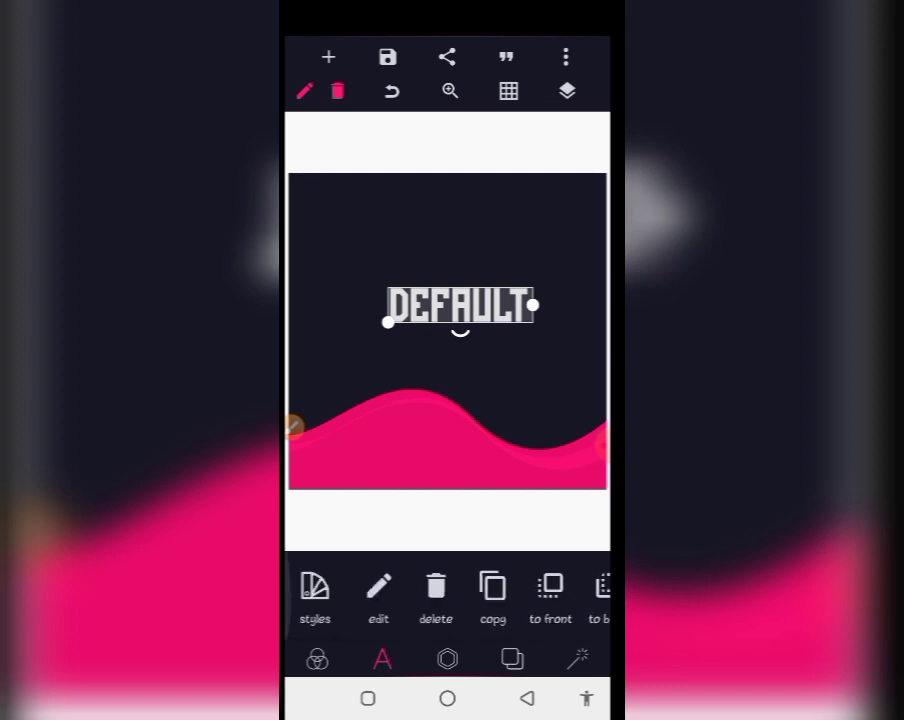
Move from the Shapes and Background tabs to the Effects tab and swipe its adjustments
click(447, 658)
click(512, 658)
click(578, 658)
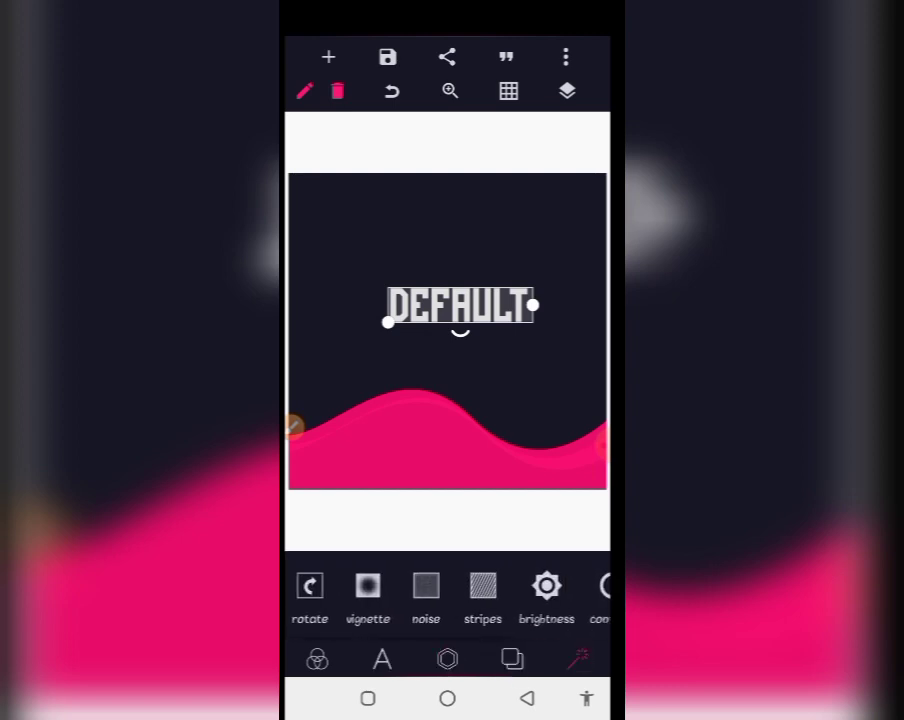
mouse_move(573, 606)
mouse_down()
mouse_move(460, 632)
mouse_move(580, 620)
mouse_move(462, 624)
mouse_up()
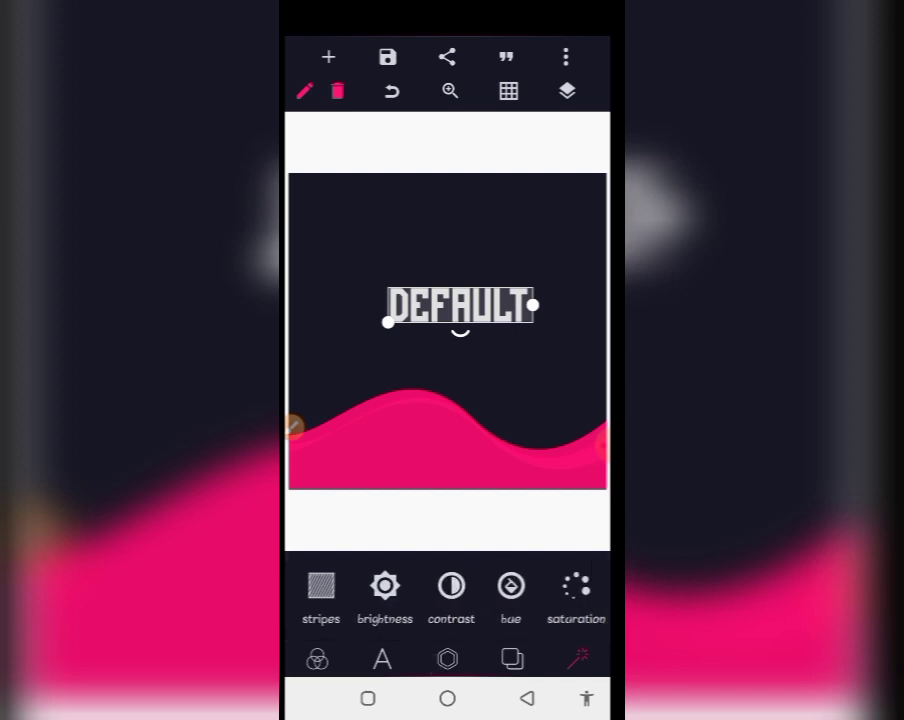